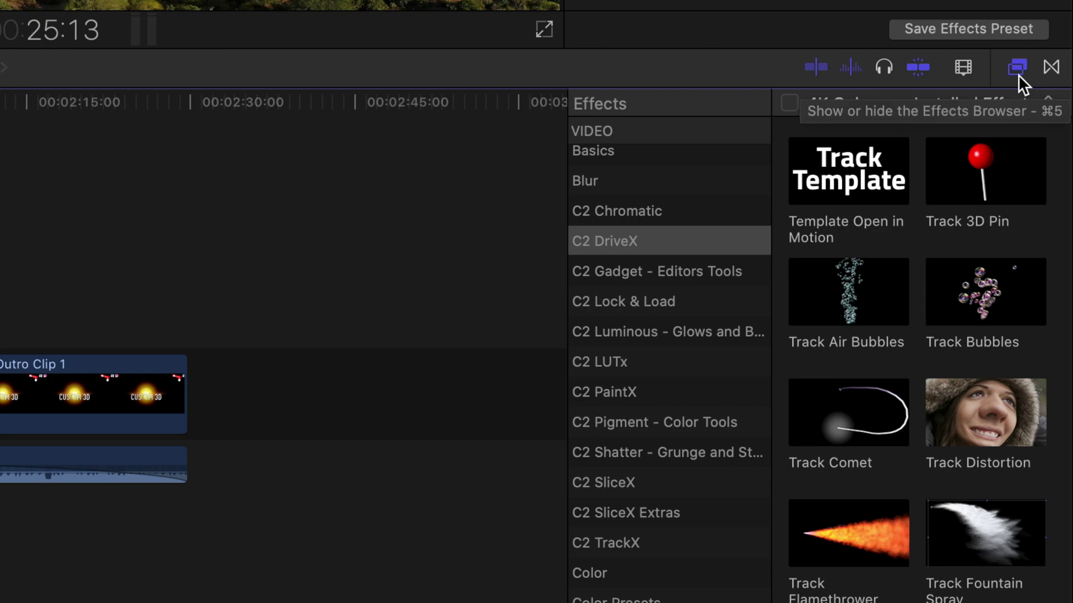
# Show the installed transitions, then return to the C2 DriveX effects list.
pyautogui.click(1046, 76)
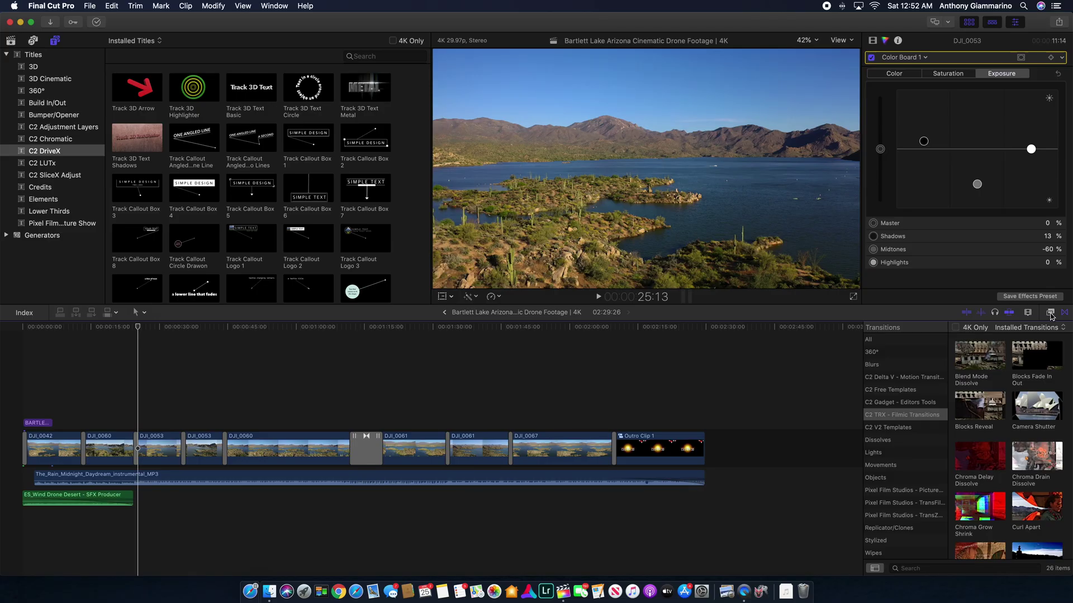
pyautogui.click(1051, 314)
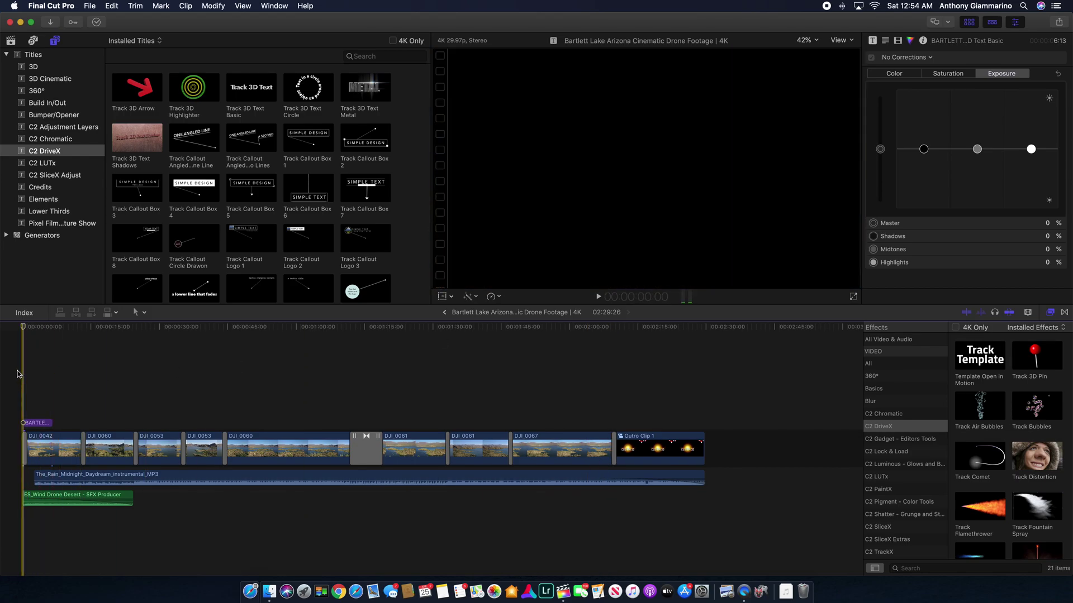
# Play the Bartlett Lake drone project from its opening title.
pyautogui.press('space')
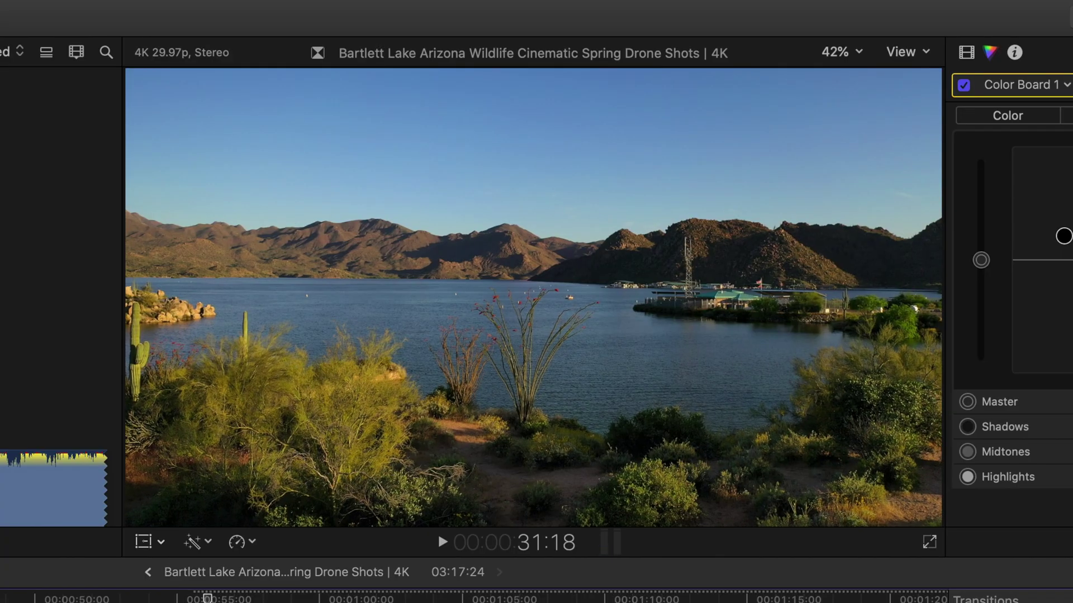
# Step back a few frames and resume playing the spring drone shots from 31:14.
pyautogui.press('Left')
pyautogui.press('Left')
pyautogui.press('Left')
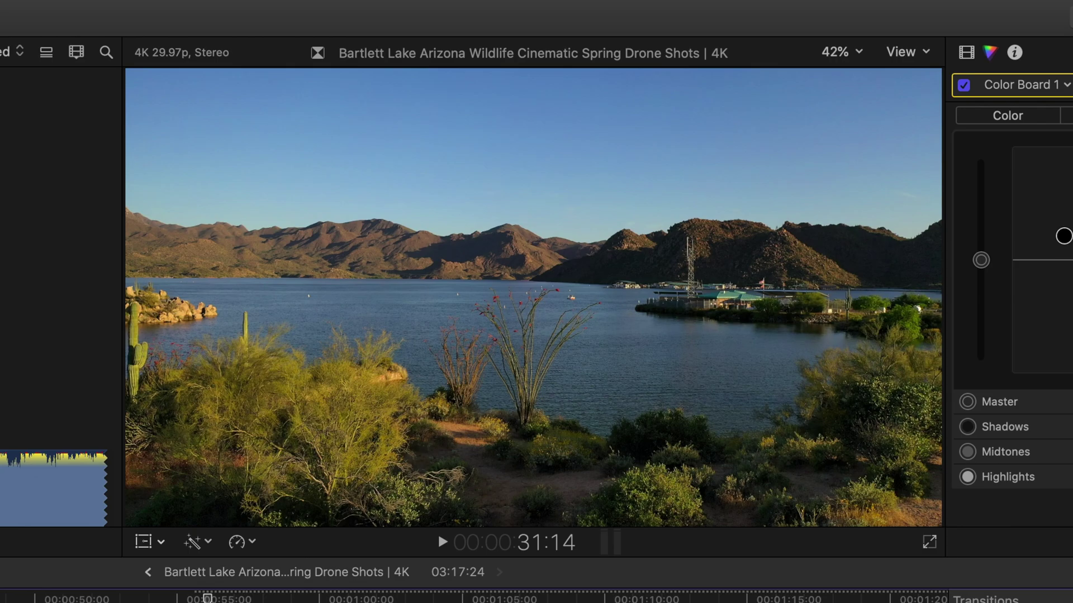
pyautogui.press('space')
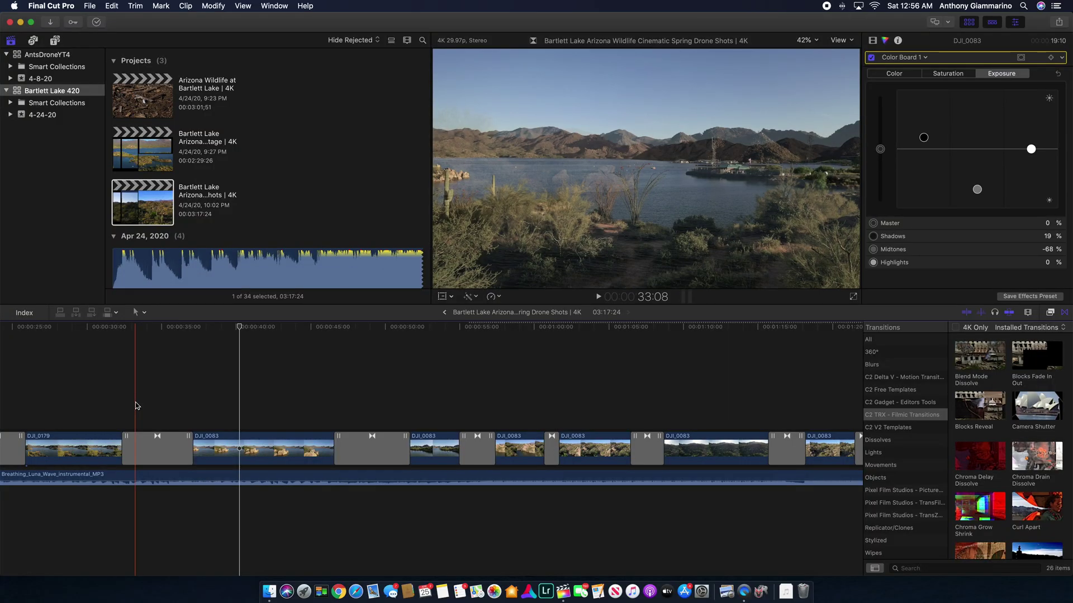
# Stop at 40:08, then browse C2 LUTx, Credits and Adjustment Layers titles before choosing C2 DriveX.
pyautogui.press('space')
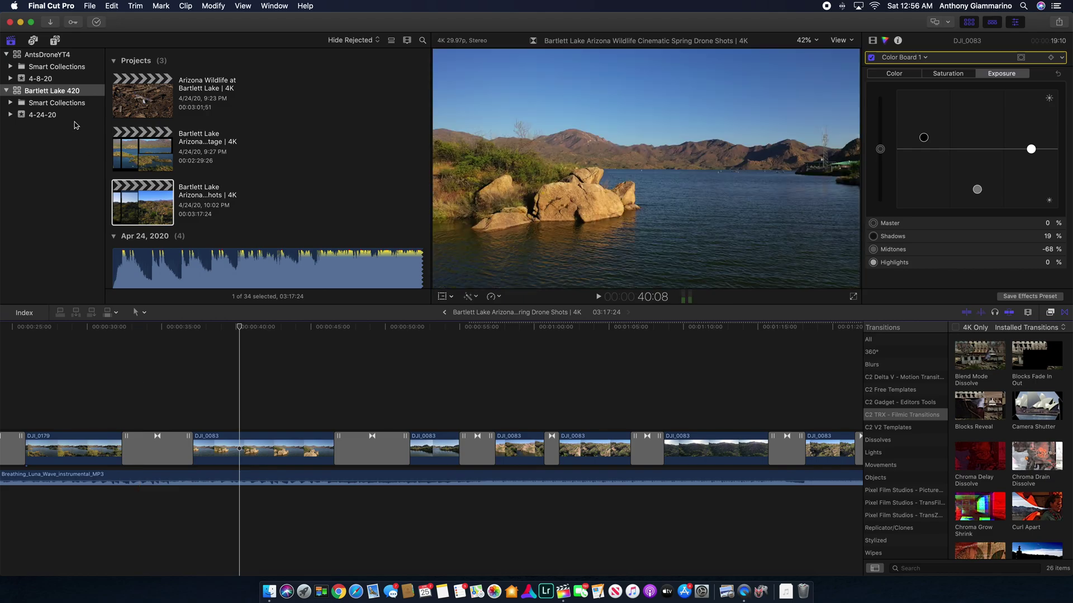
pyautogui.click(55, 41)
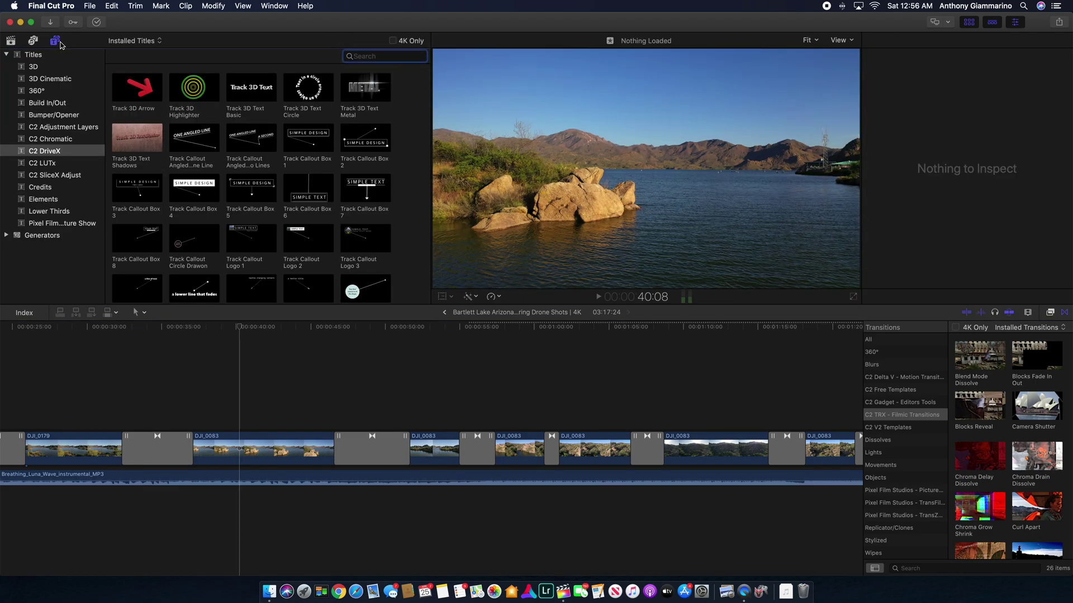
pyautogui.scroll(-3, 364, 359)
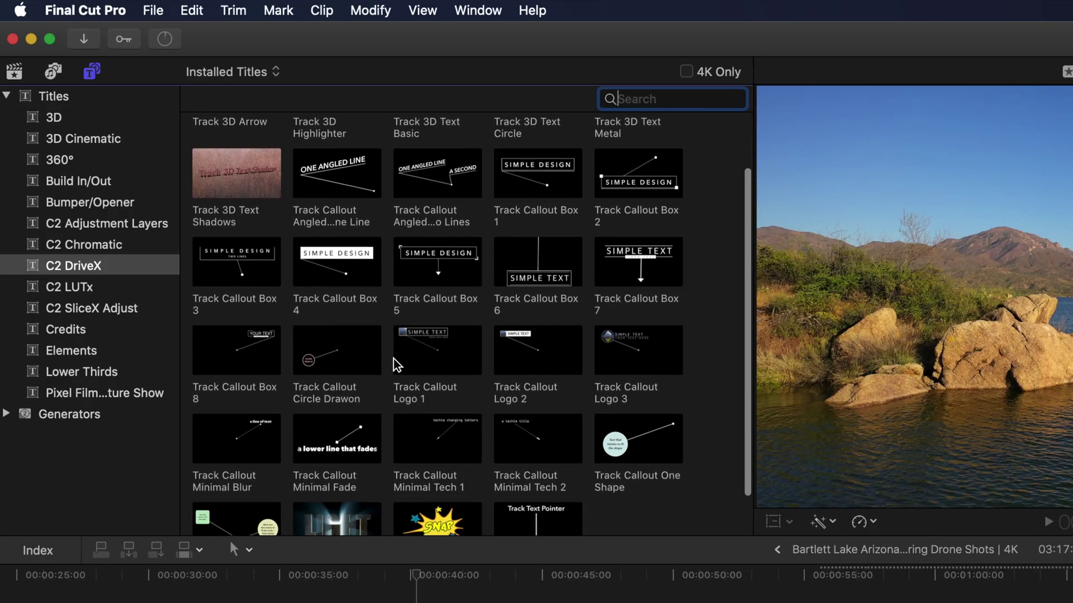
pyautogui.click(132, 291)
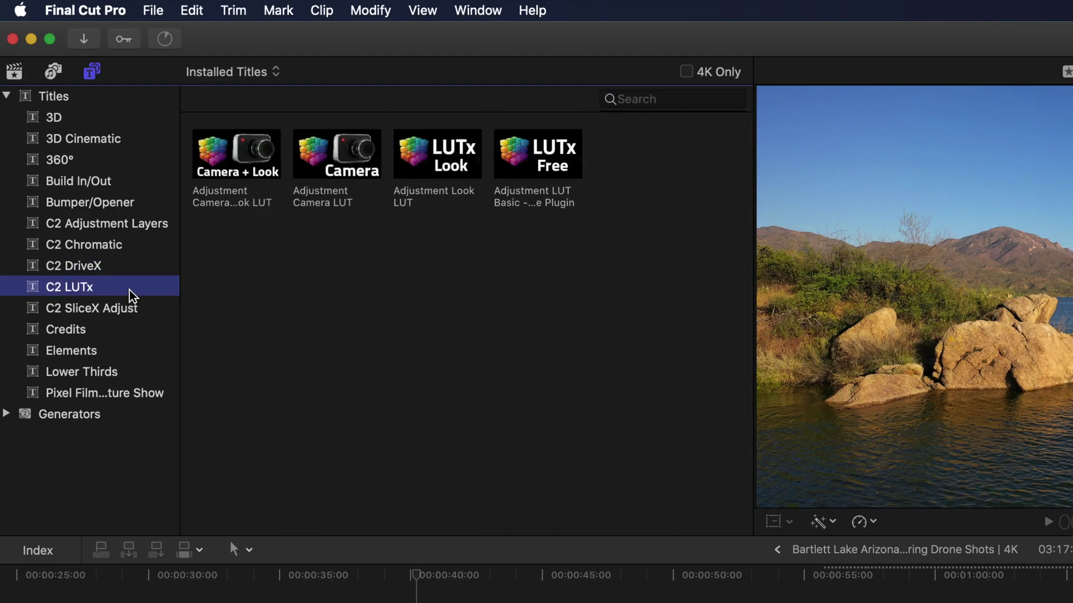
pyautogui.click(85, 177)
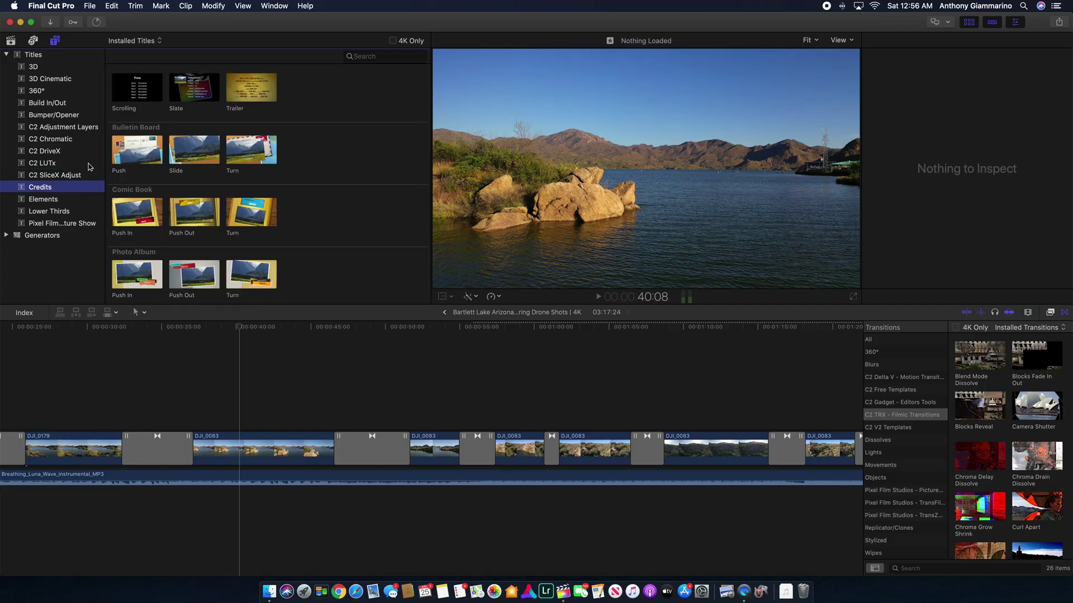
pyautogui.click(87, 159)
pyautogui.click(87, 151)
pyautogui.click(86, 127)
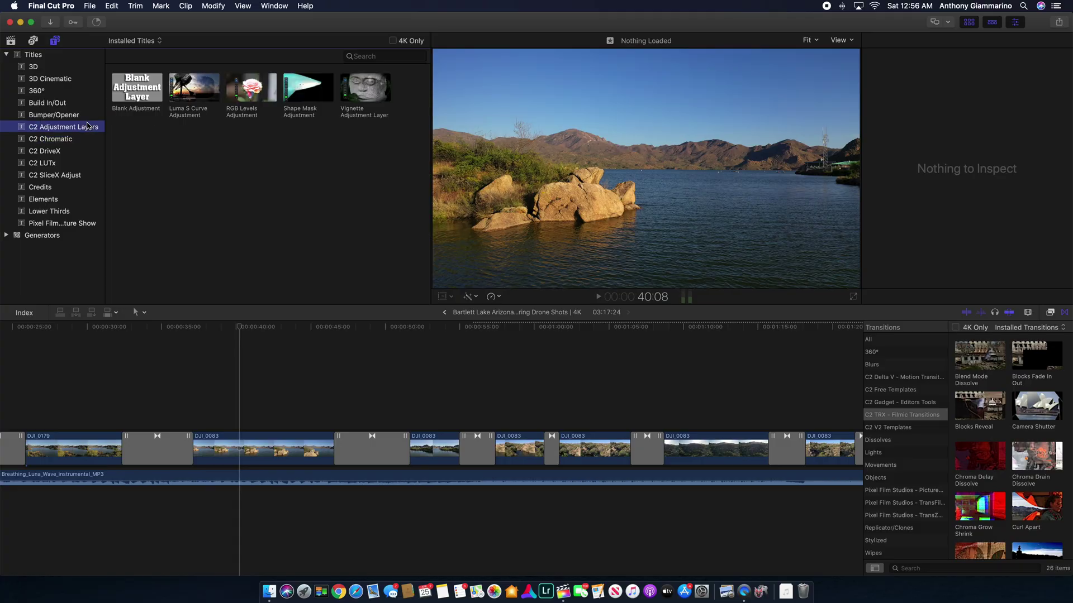
pyautogui.click(84, 149)
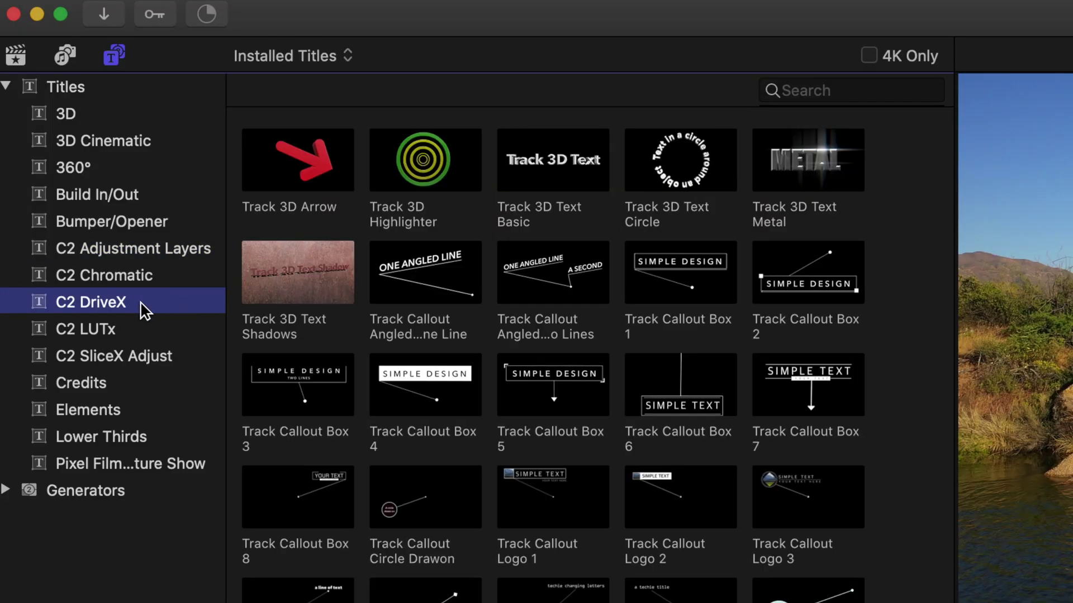